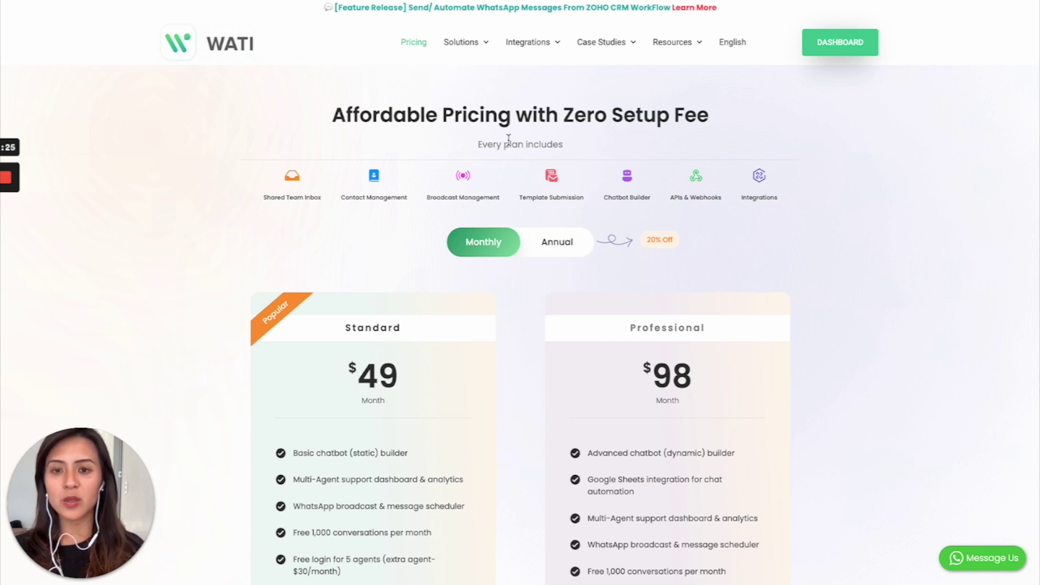
Compare annual and monthly pricing, then choose the monthly Standard plan.
scroll(388, 255, "down", 2)
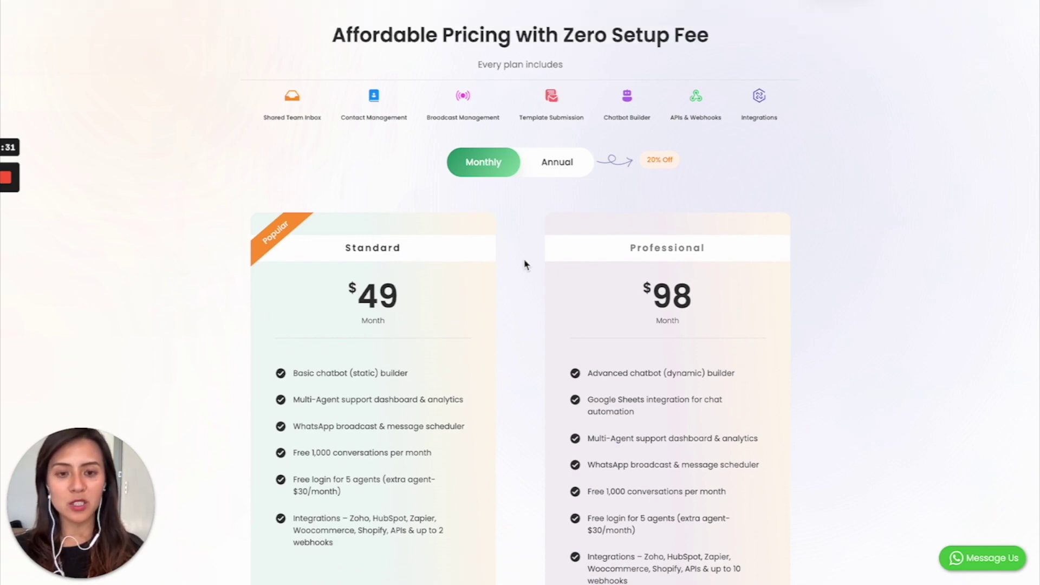
left_click(581, 164)
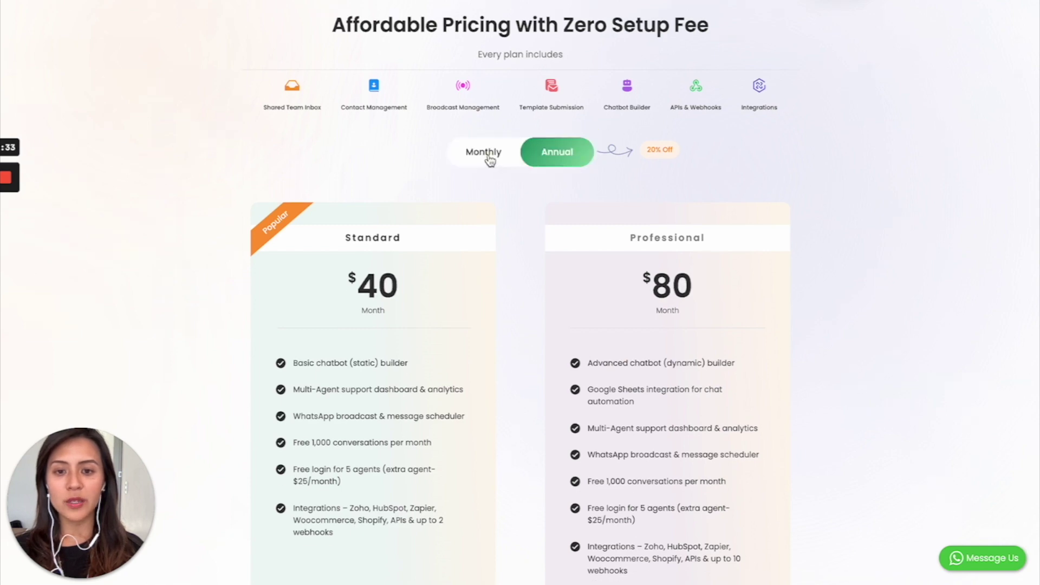
left_click(487, 155)
scroll(507, 411, "down", 2)
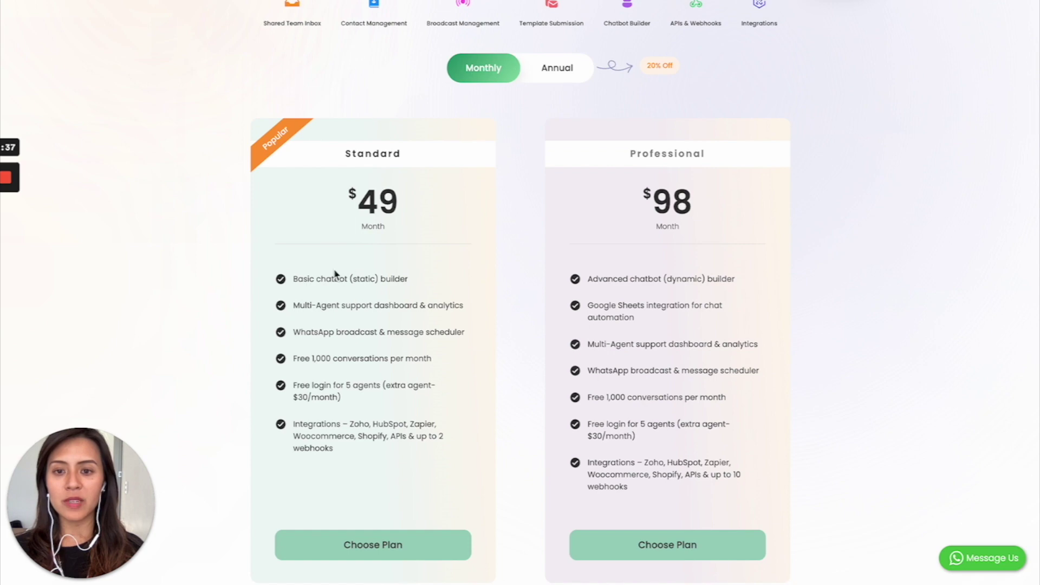
left_click(374, 544)
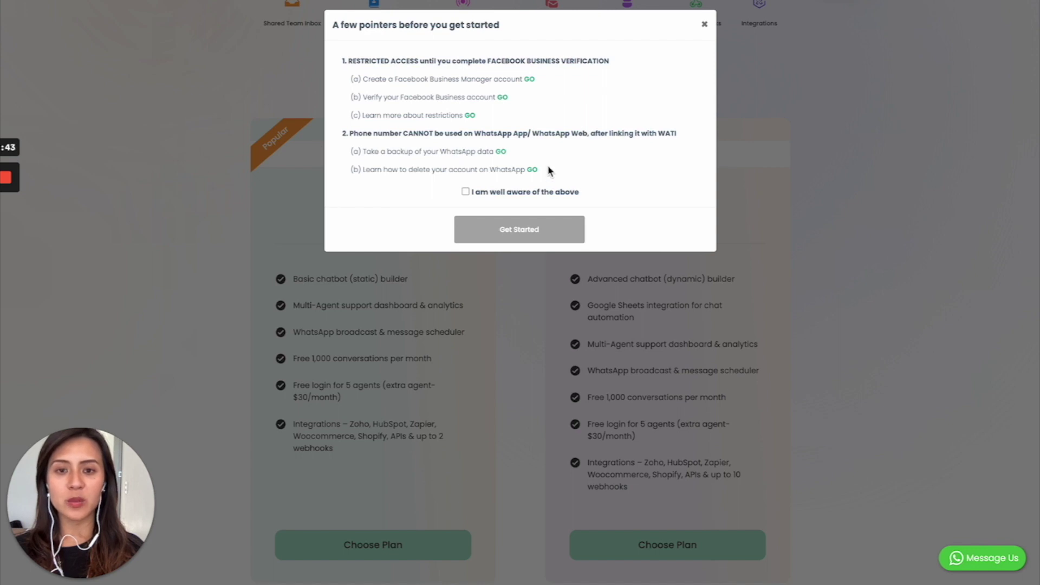
Acknowledge the access and phone-number warnings and proceed to checkout for the $49 Standard Plan.
left_click(465, 192)
left_click(490, 234)
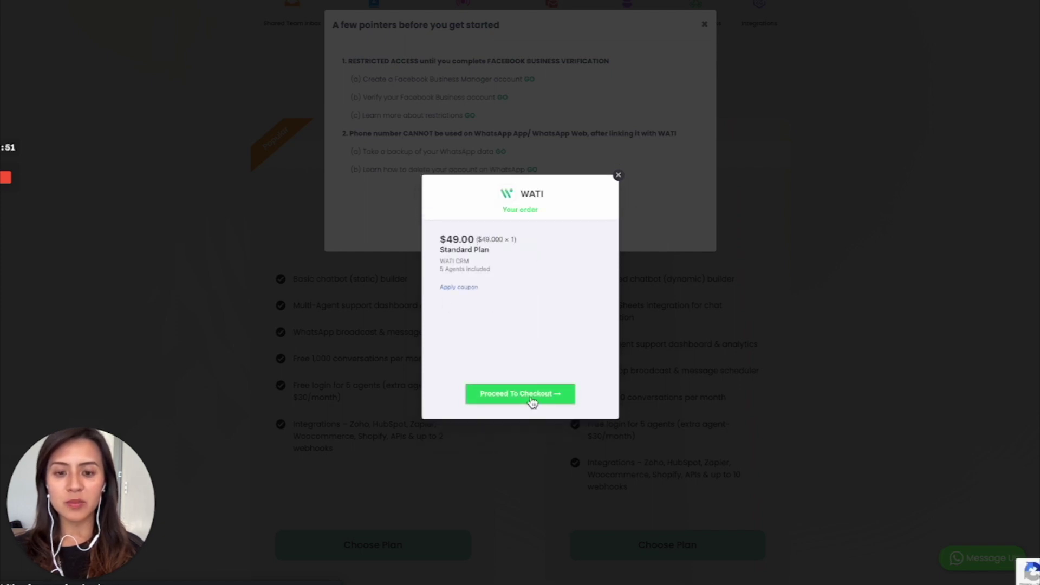
left_click(532, 400)
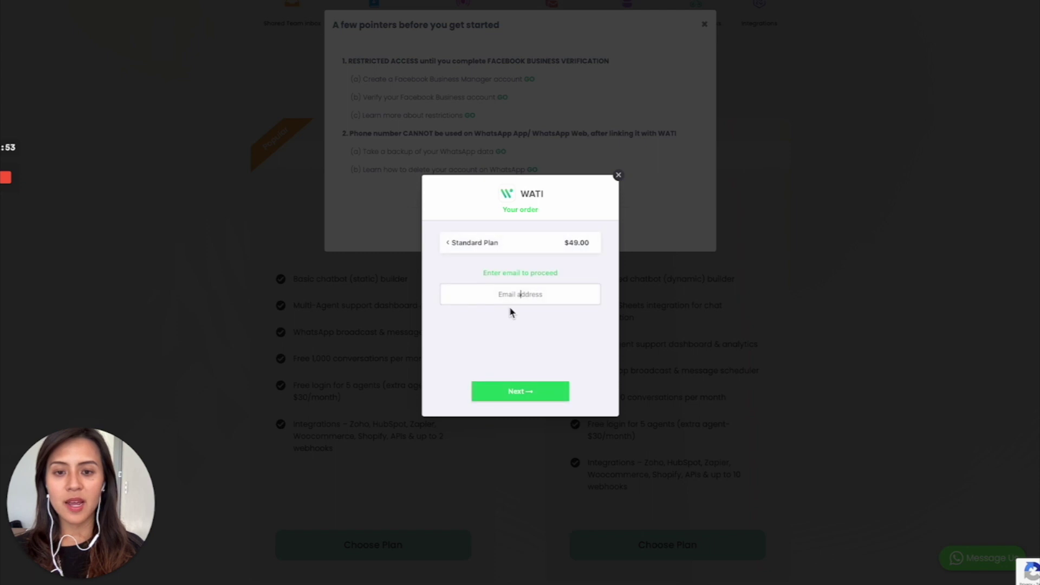
Fill in the saved account email and submit it to request a one-time password.
left_click(516, 295)
left_click(527, 330)
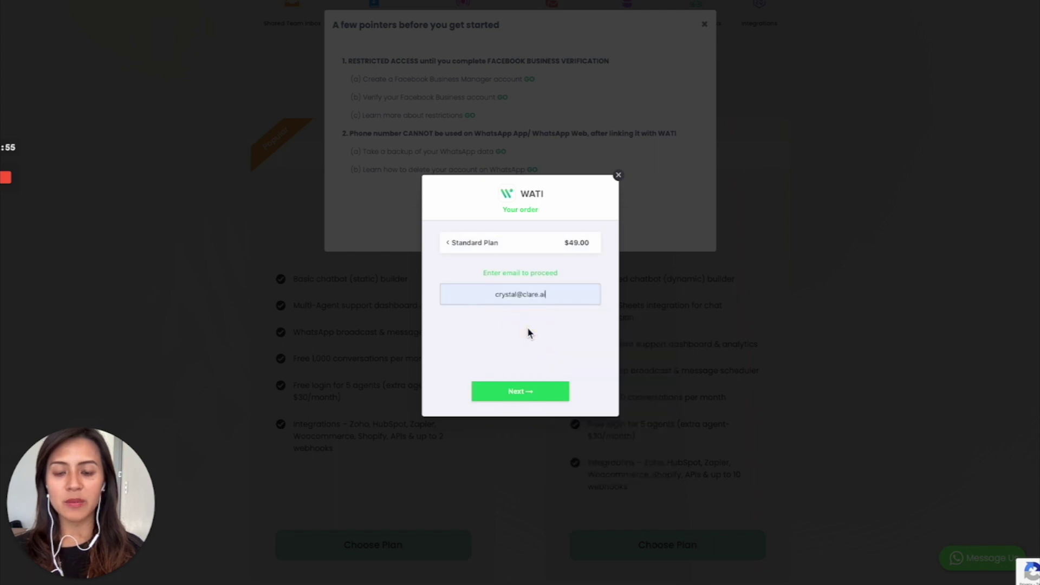
left_click(524, 397)
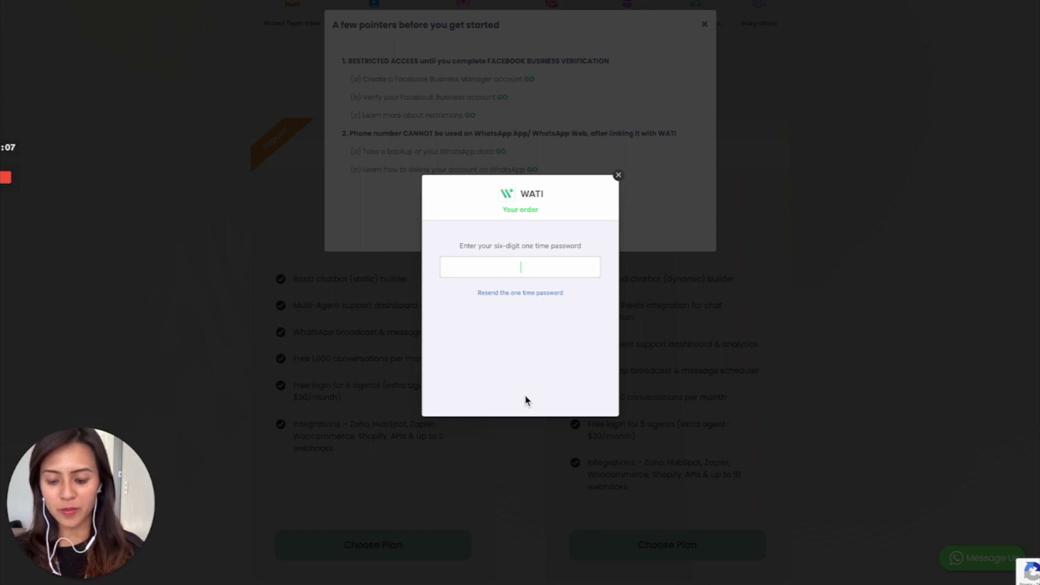
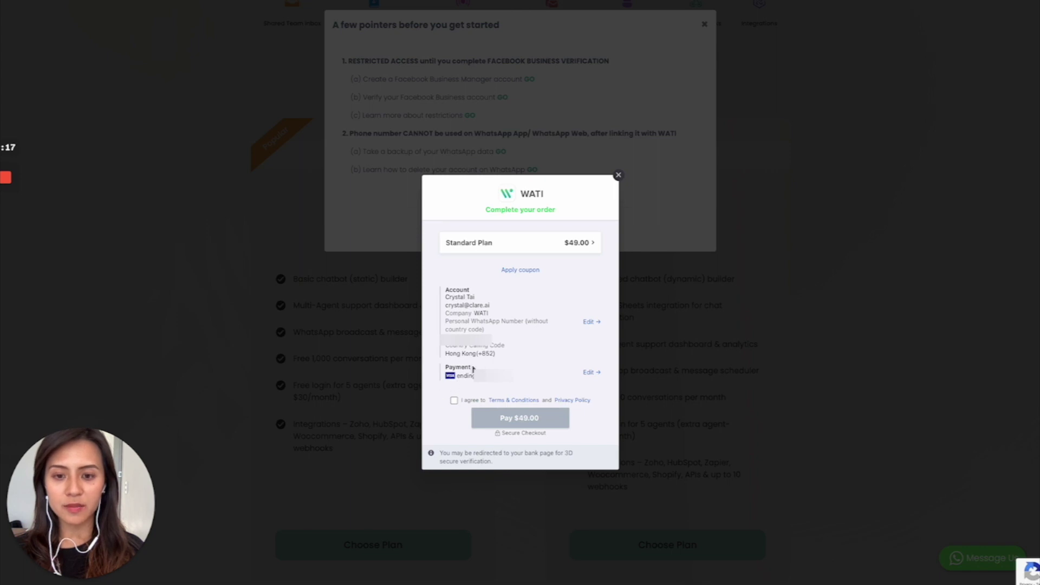
left_click(454, 401)
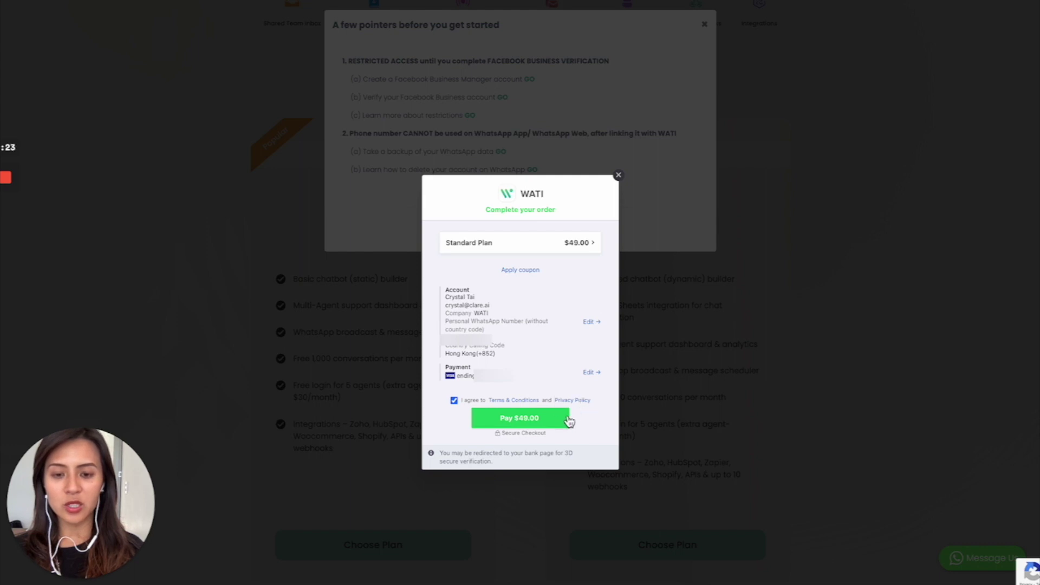
left_click(528, 417)
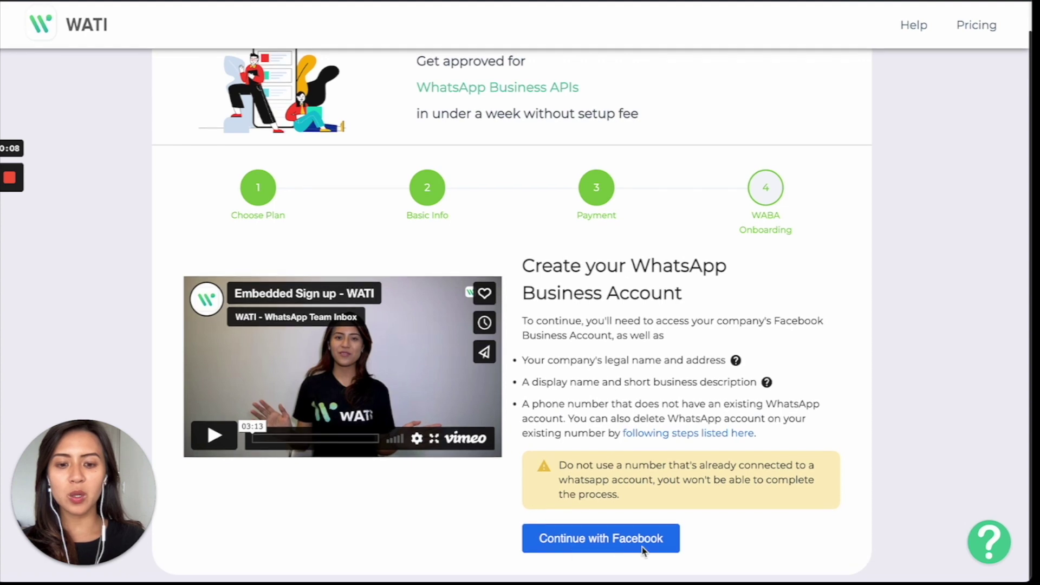
left_click(610, 540)
Log in to Facebook as the current account and begin the WhatsApp business setup.
left_click(609, 540)
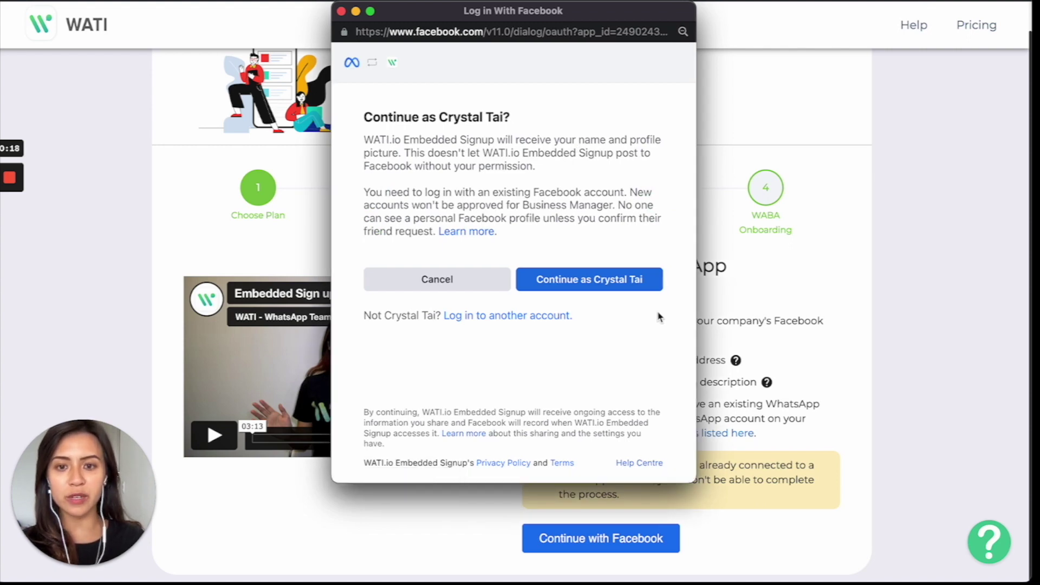
left_click_drag(373, 116, 552, 120)
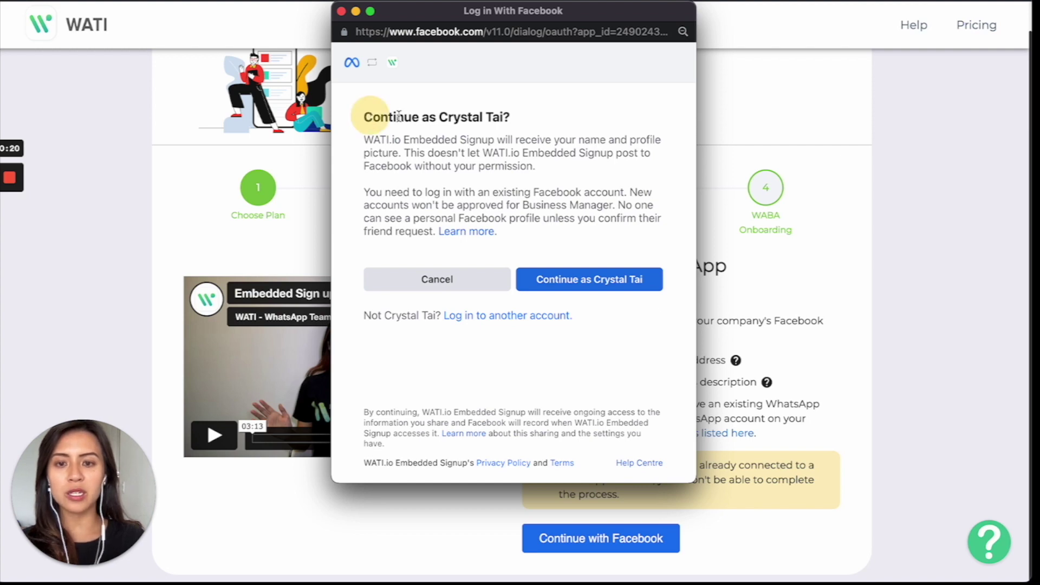
left_click(552, 120)
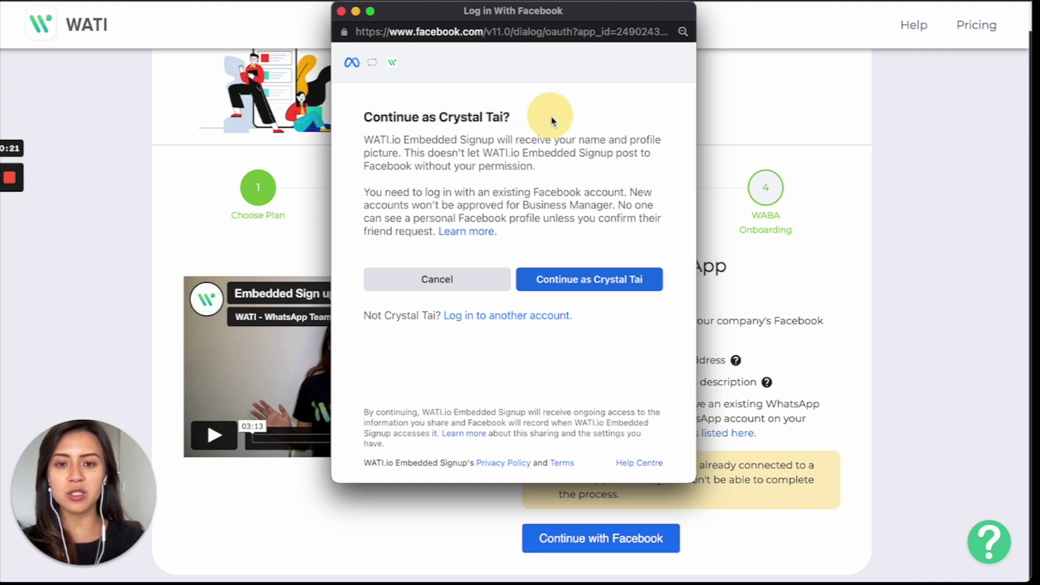
left_click(598, 288)
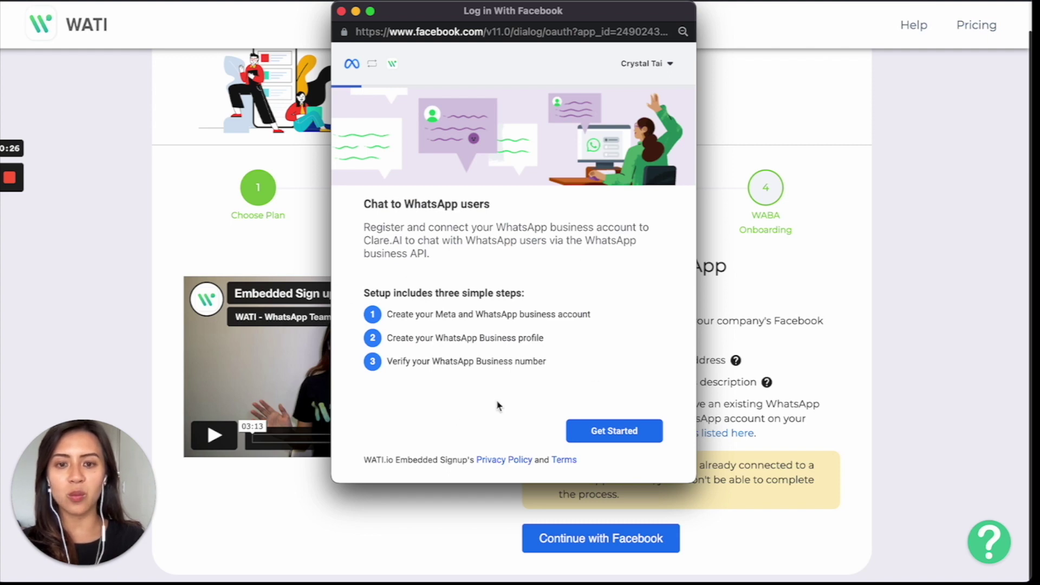
left_click(604, 440)
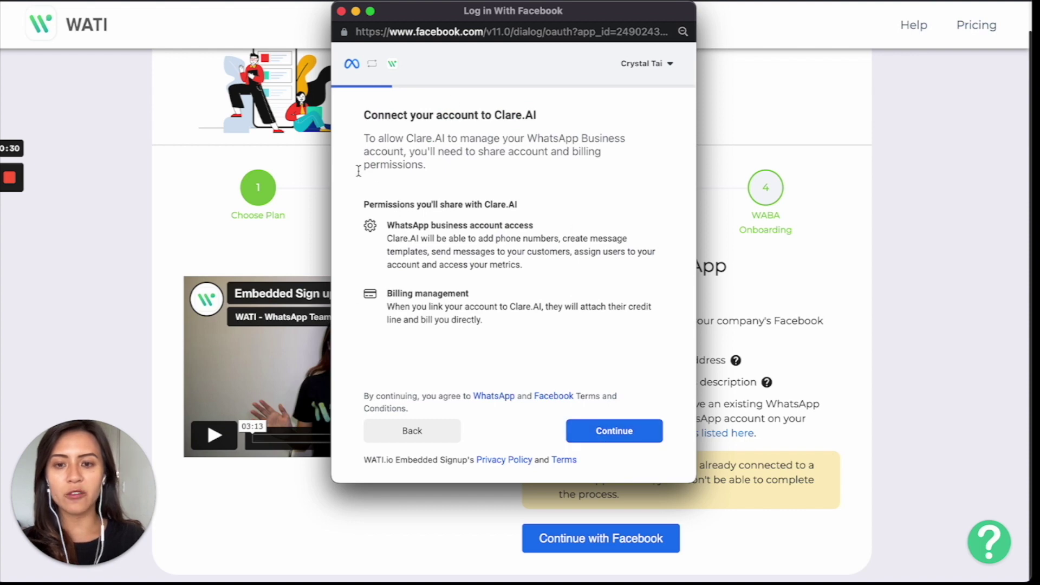
Grant Clare.AI the requested account and billing permissions.
left_click_drag(497, 115, 567, 113)
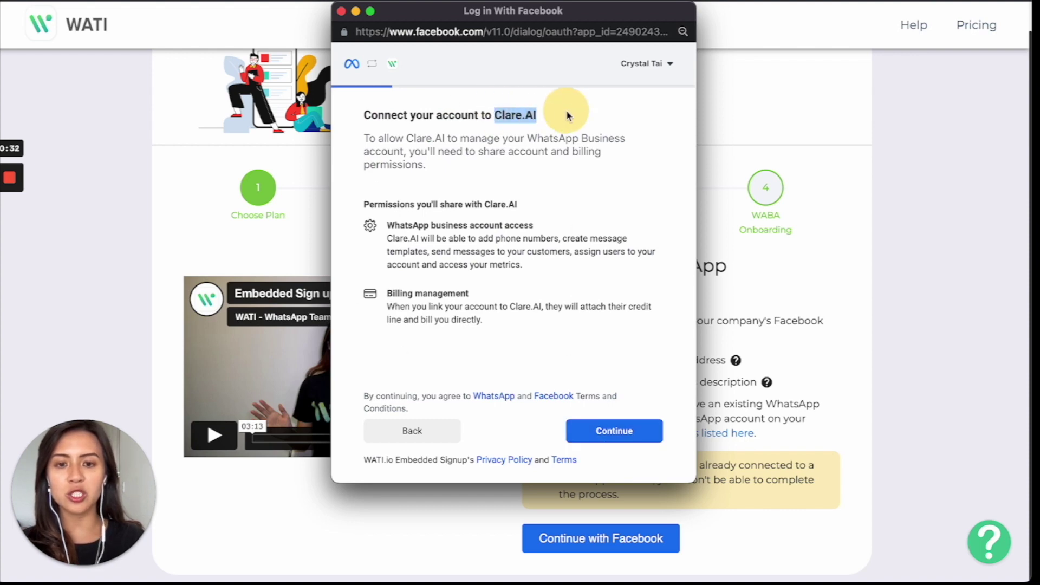
left_click(567, 113)
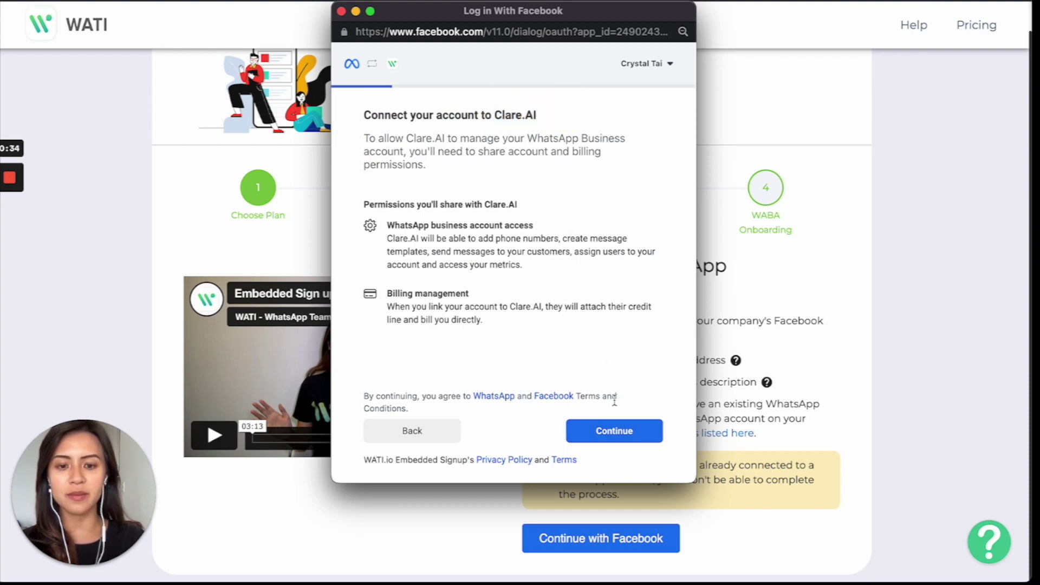
left_click(619, 425)
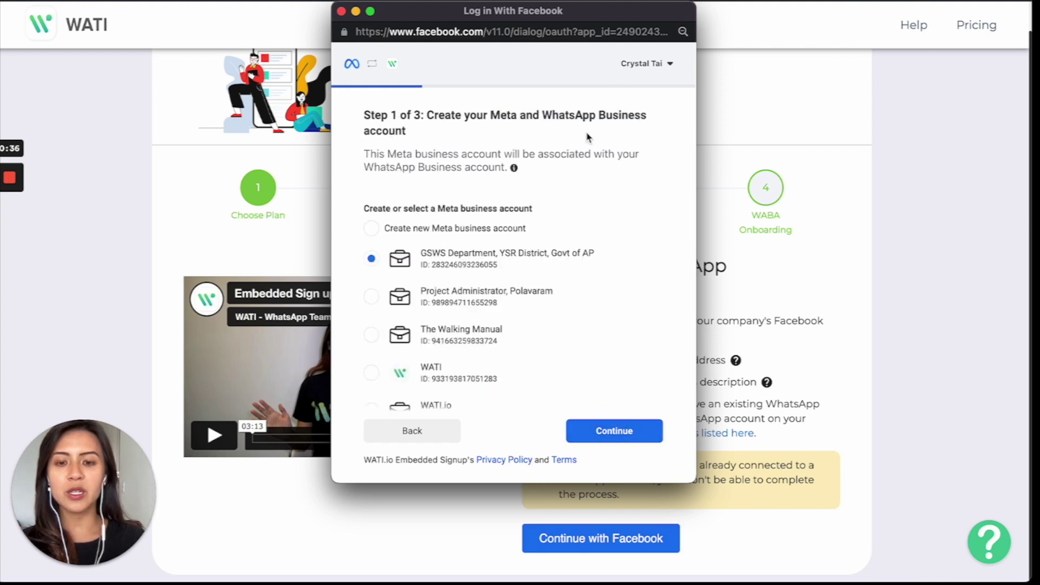
Select the WATI Meta business account and create a new WhatsApp Business account.
scroll(472, 336, "down", 2)
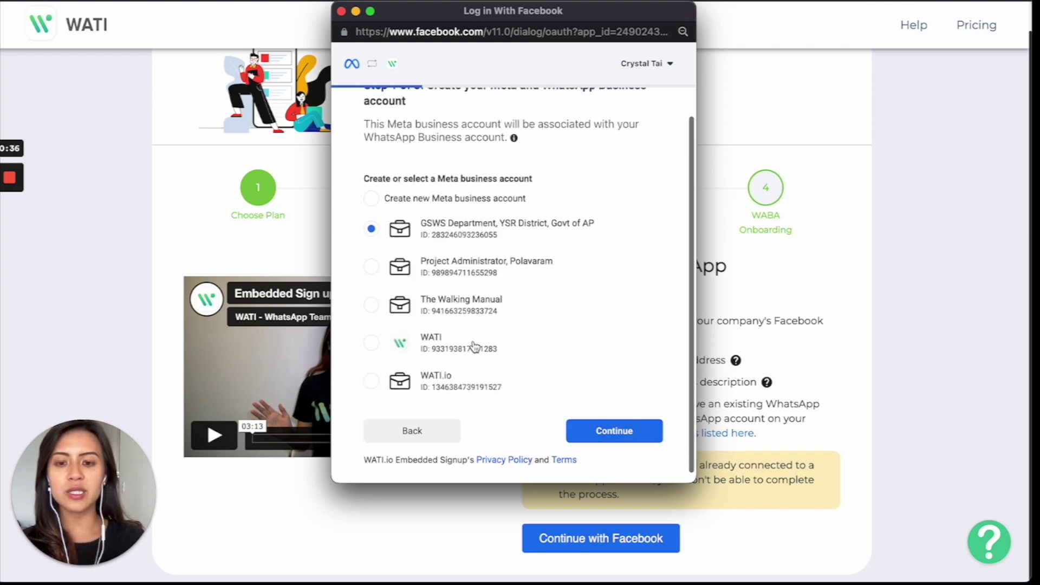
left_click(397, 337)
left_click(599, 429)
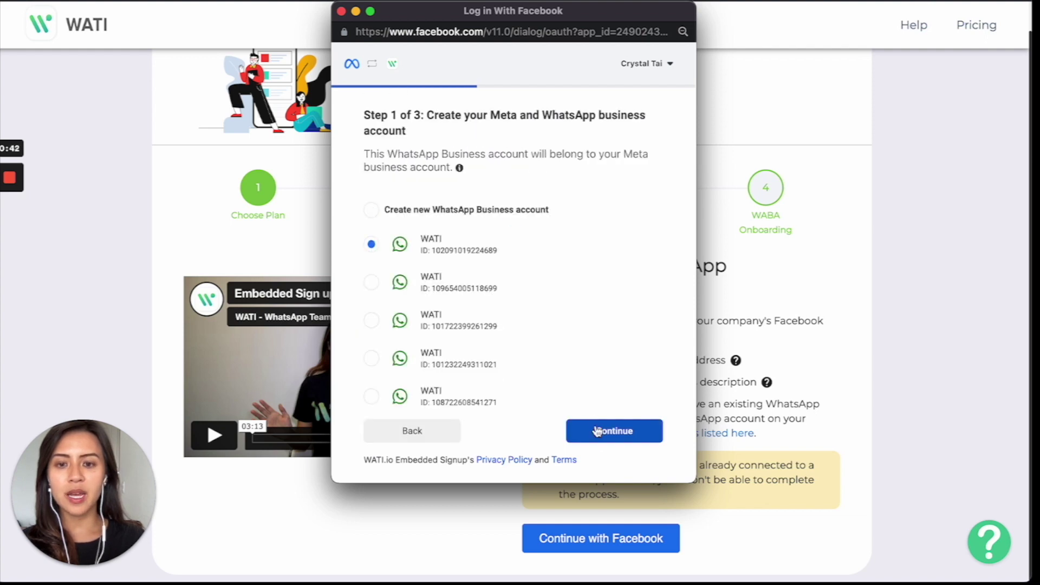
left_click(410, 211)
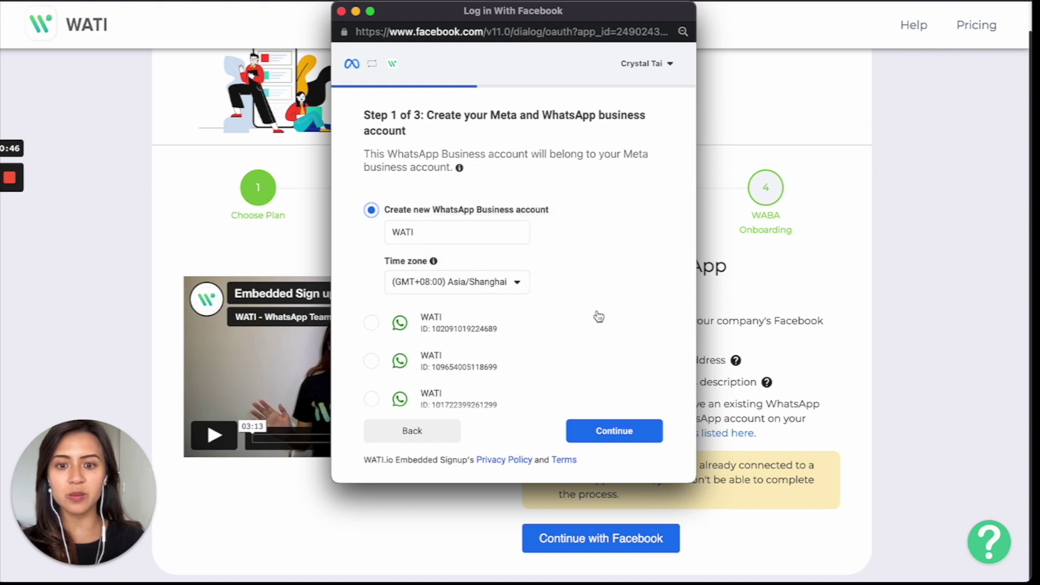
left_click(604, 439)
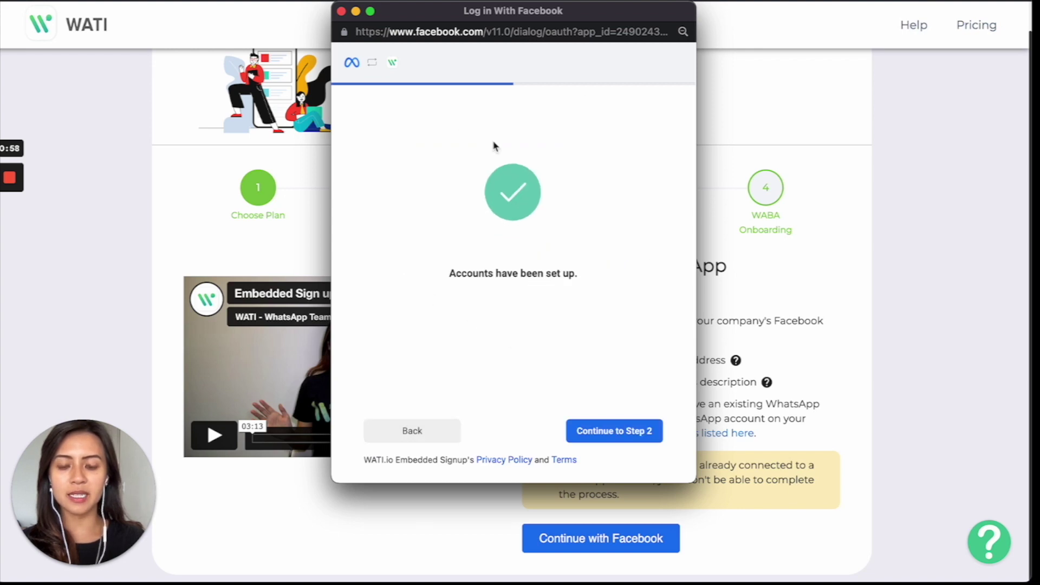
Set the WhatsApp Business display name to WATI.
left_click(653, 436)
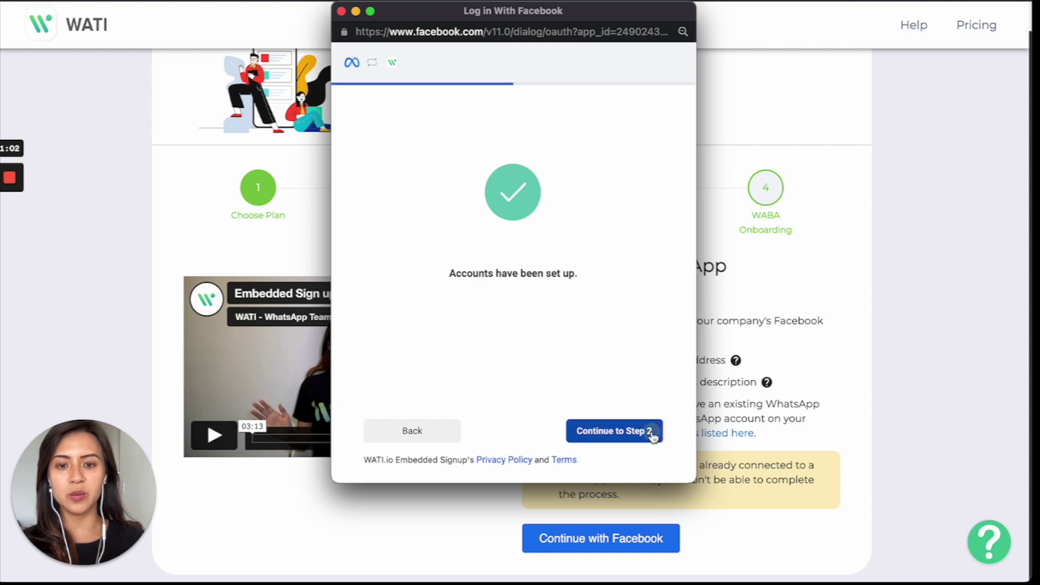
left_click(540, 234)
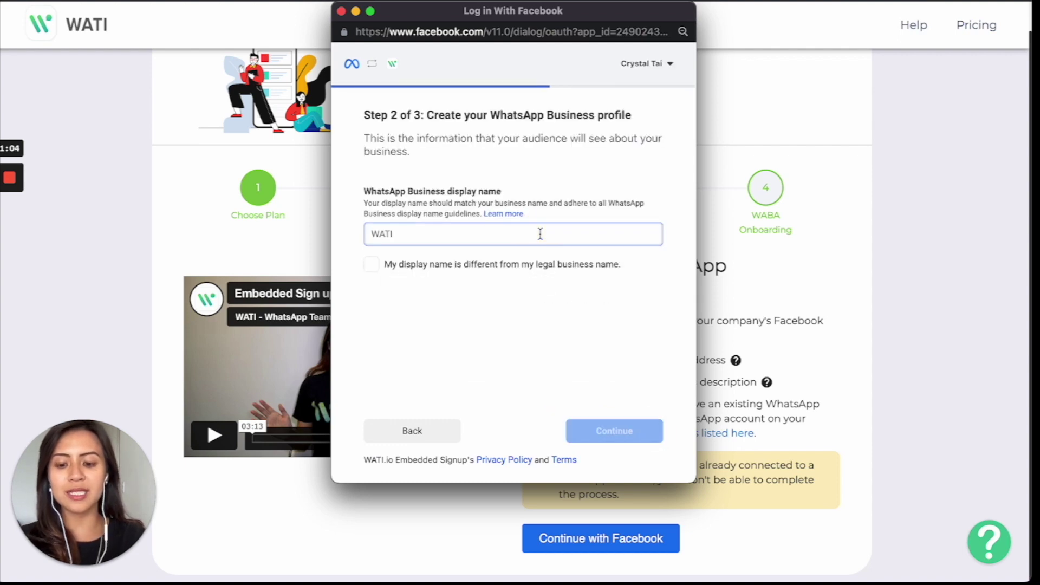
type("WATI")
left_click(520, 265)
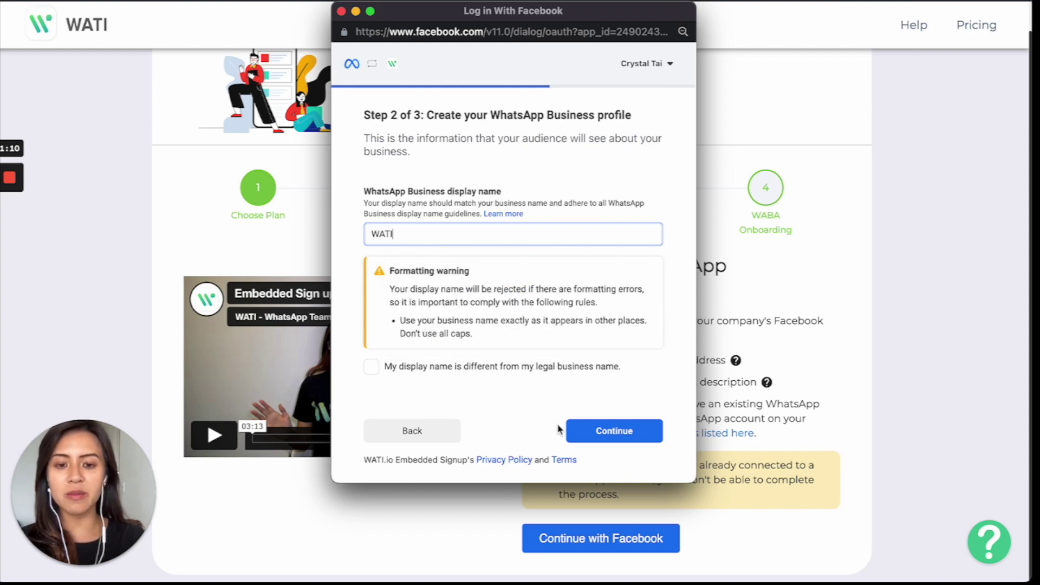
left_click(584, 436)
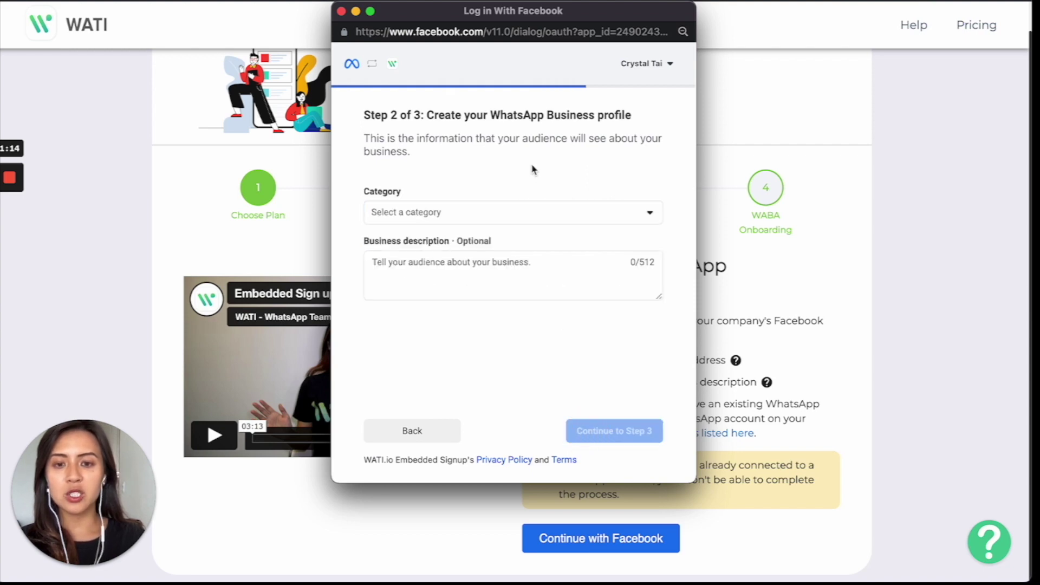
Choose Professional services as the business category.
left_click(543, 222)
scroll(520, 401, "down", 1)
scroll(520, 403, "down", 2)
scroll(520, 404, "down", 1)
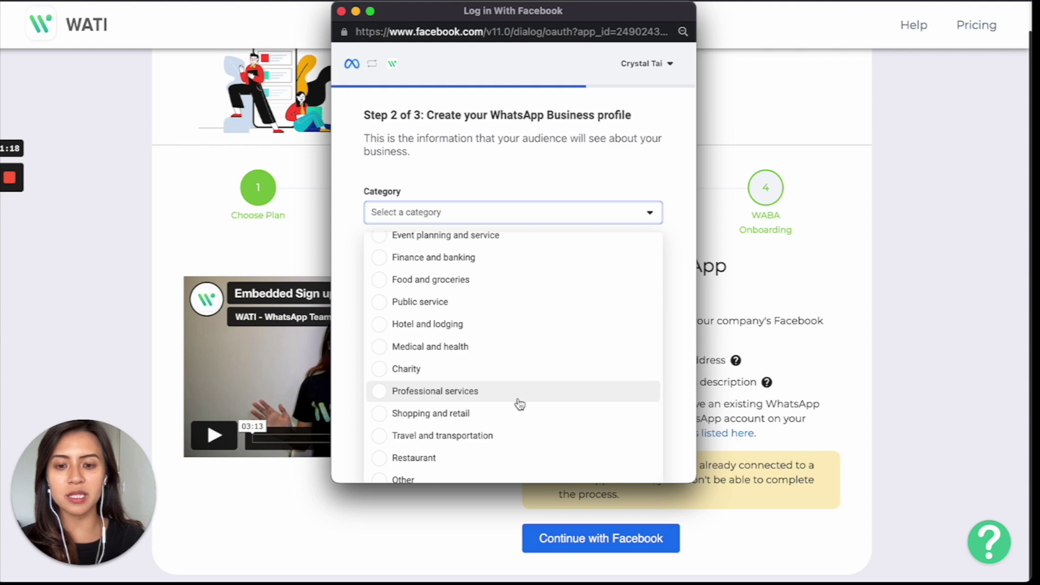
left_click(519, 404)
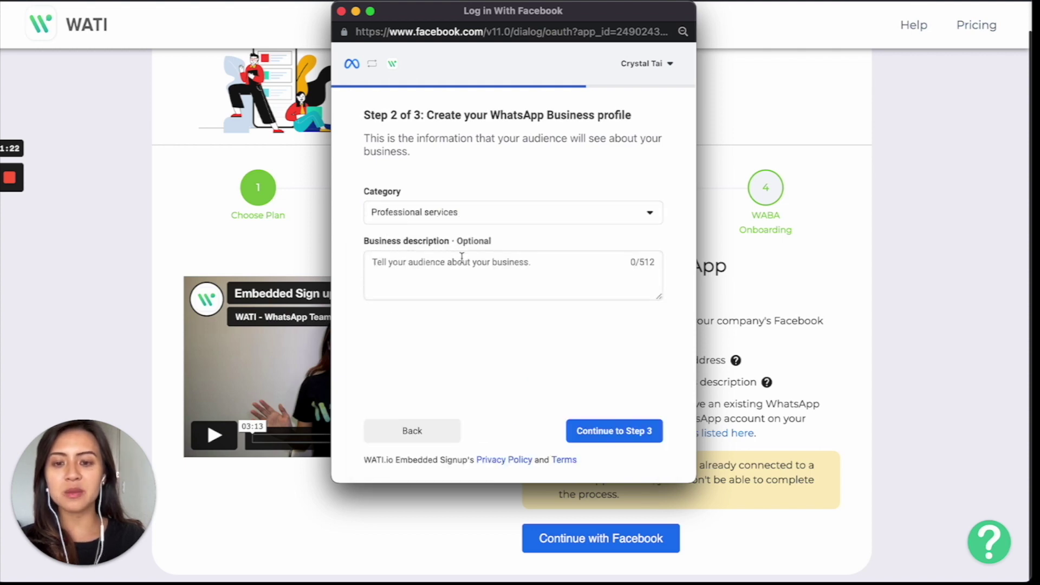
Enter the business phone number and have a verification code sent by text.
left_click(611, 432)
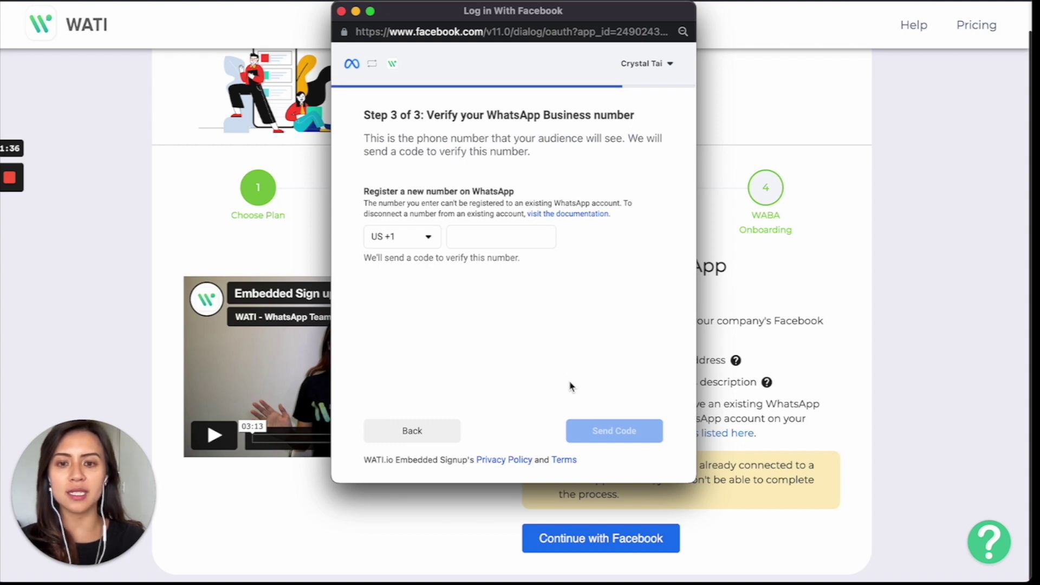
left_click(508, 236)
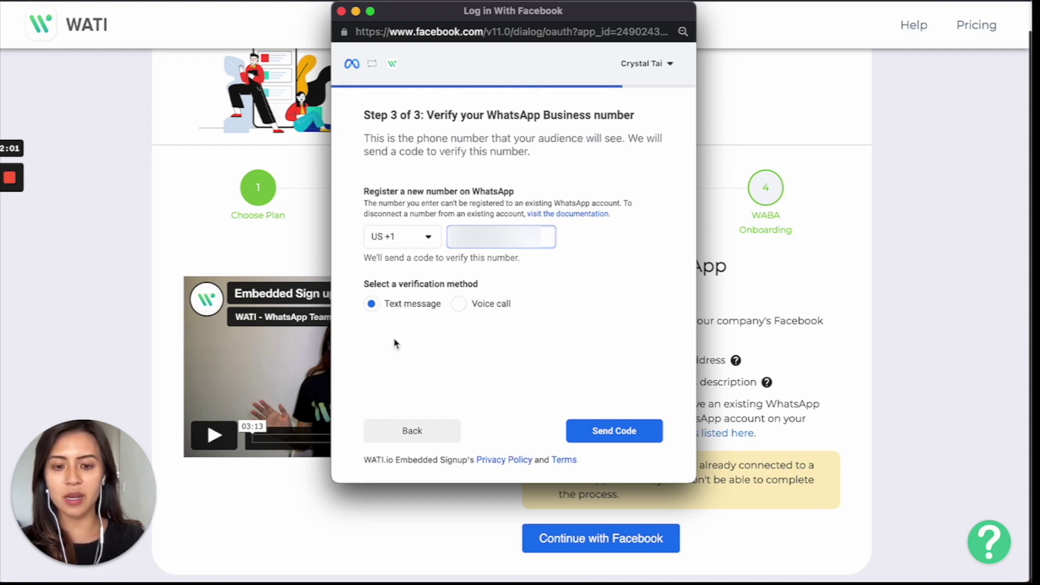
left_click(599, 431)
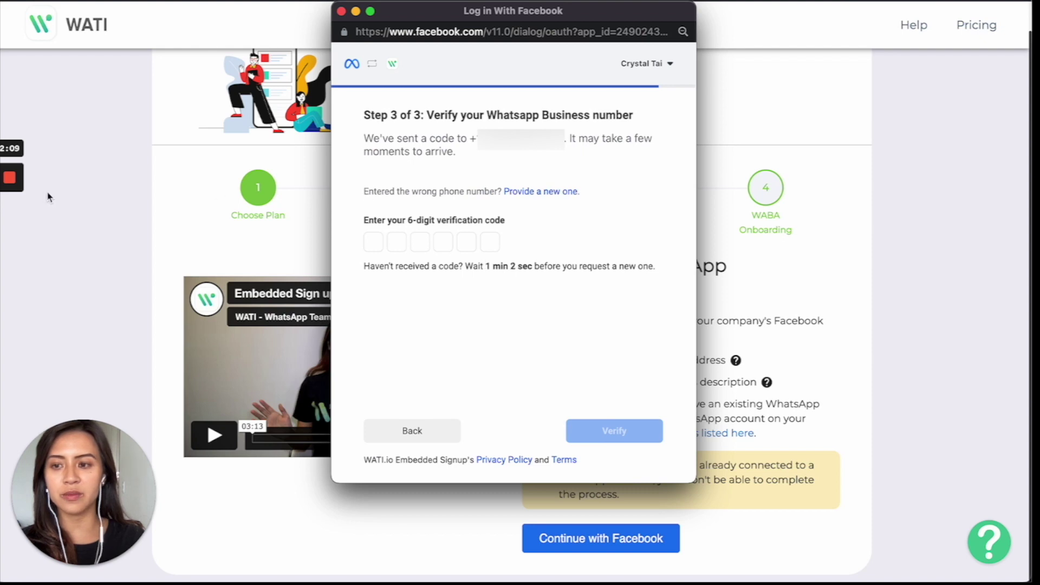
left_click(10, 234)
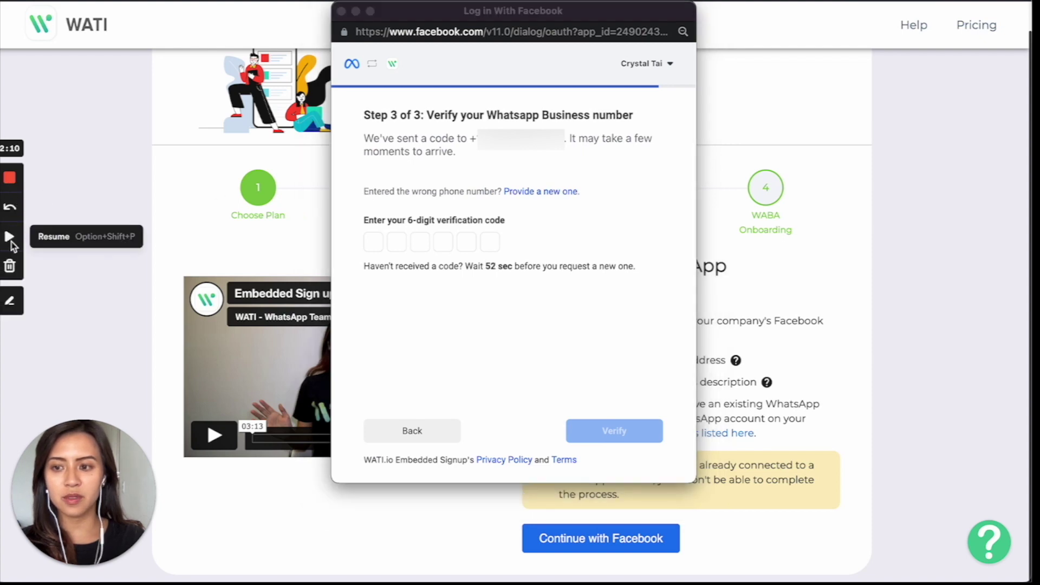
left_click(372, 242)
left_click(372, 242)
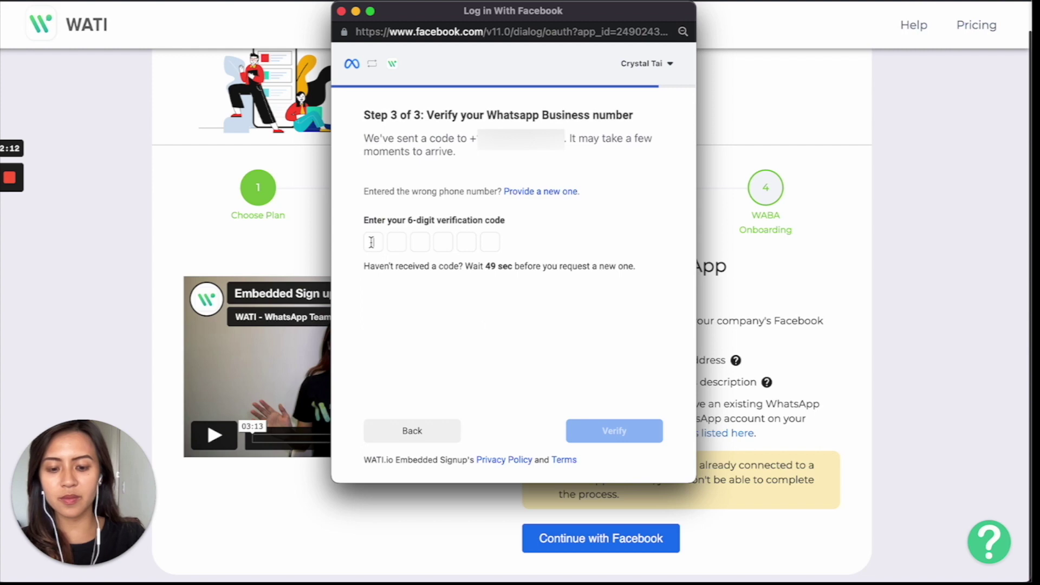
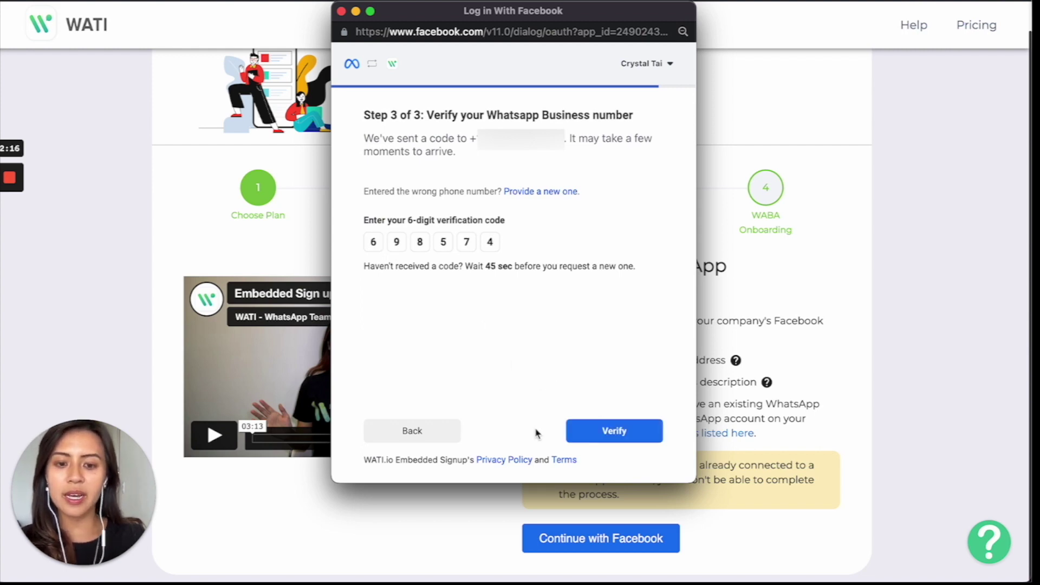
left_click(627, 434)
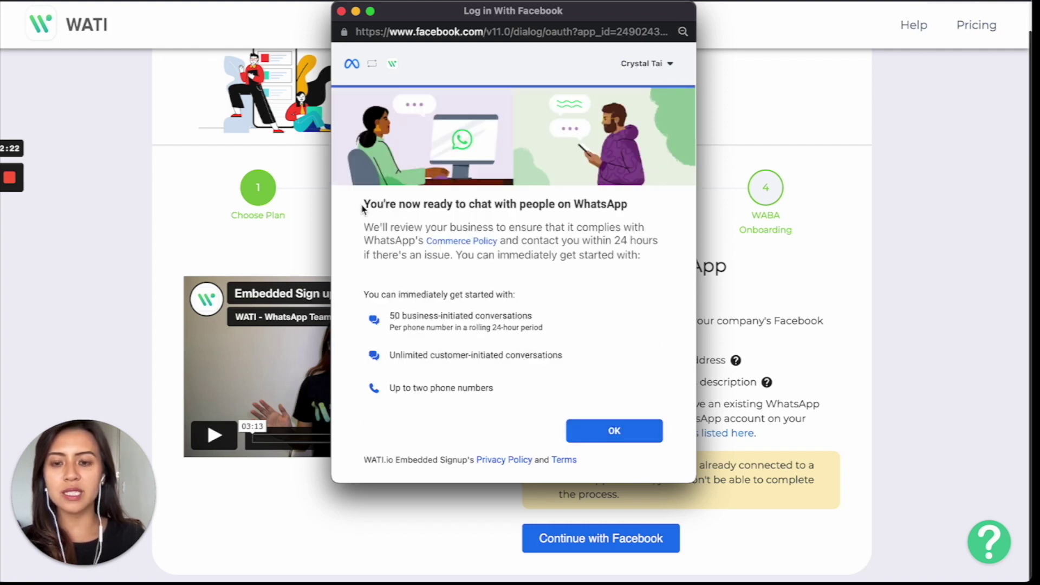
Acknowledge the 'You're now ready to chat' confirmation and return to WATI's thank-you page.
left_click_drag(363, 206, 636, 206)
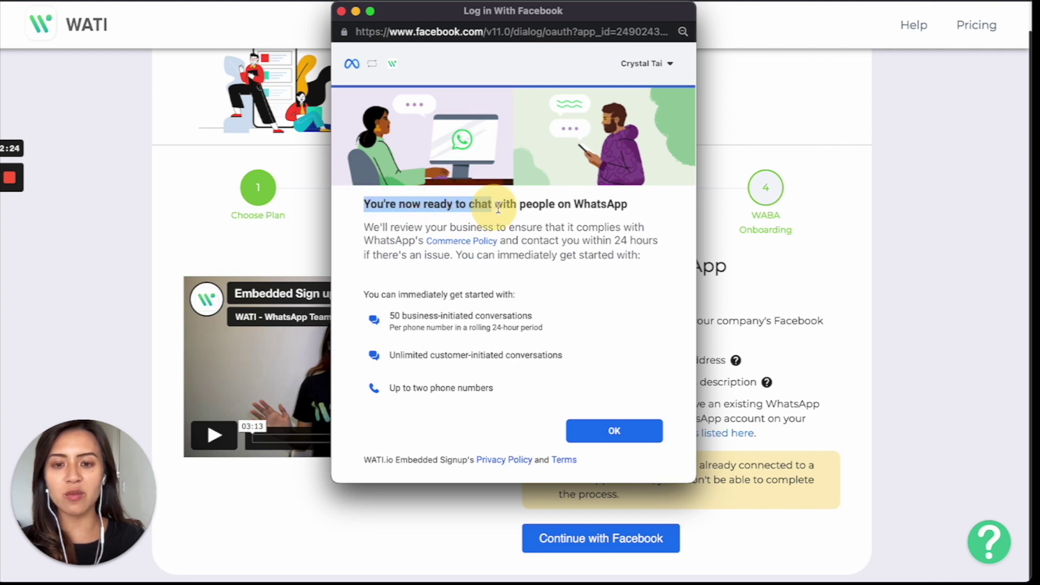
left_click(635, 209)
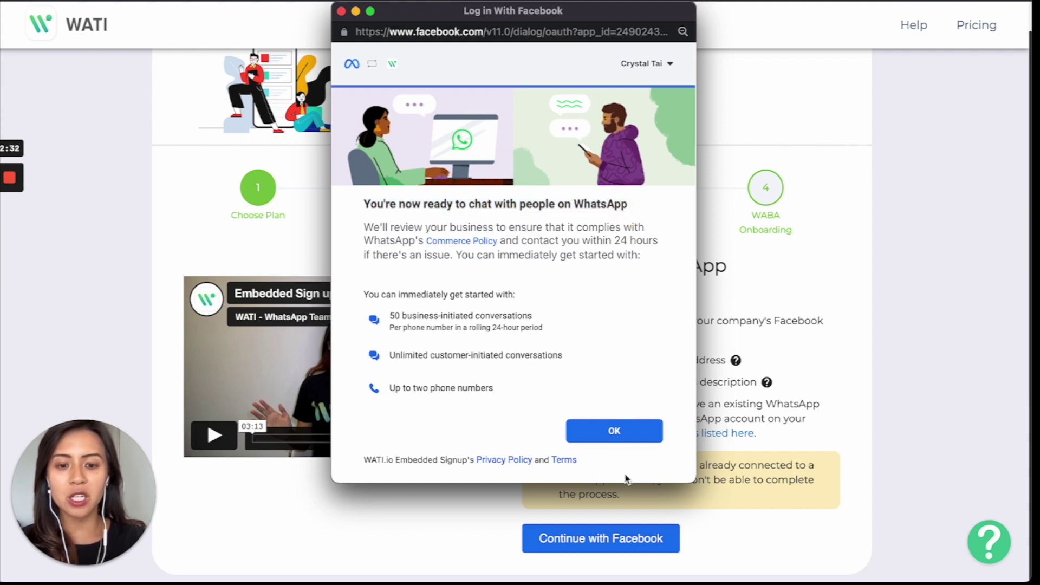
left_click(635, 440)
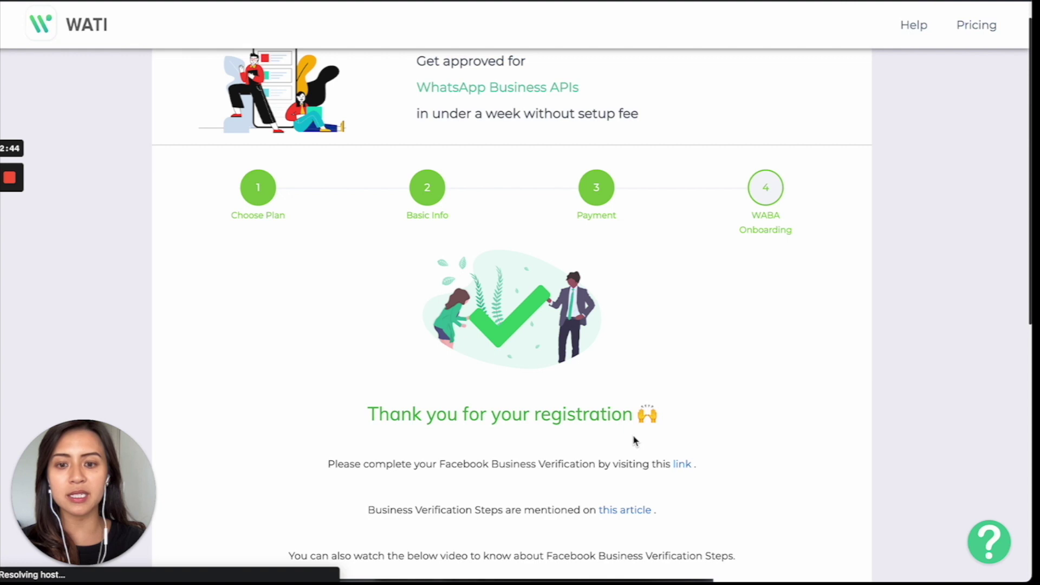
scroll(513, 337, "down", 3)
scroll(513, 337, "up", 2)
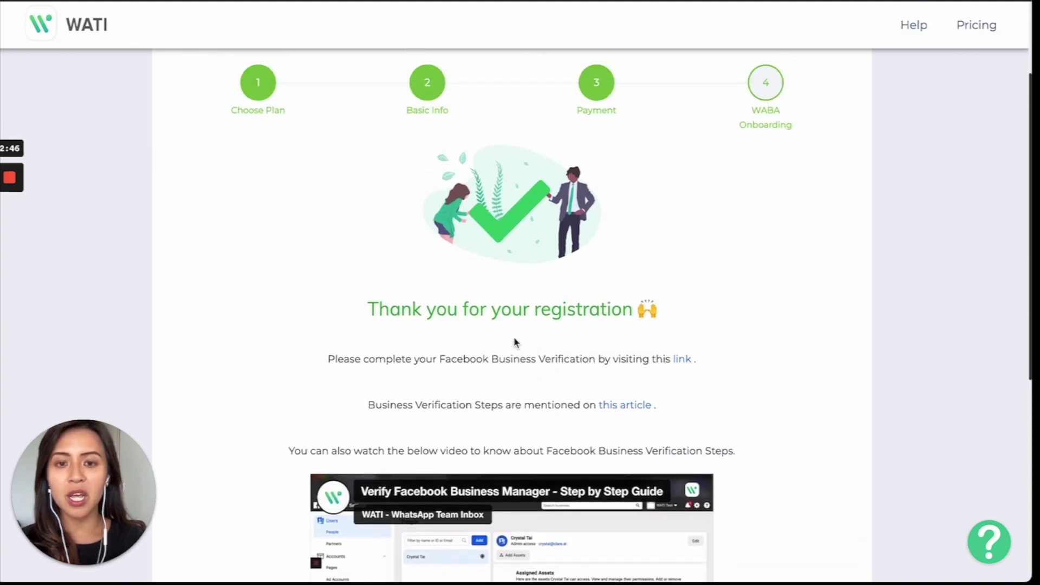
scroll(515, 336, "down", 1)
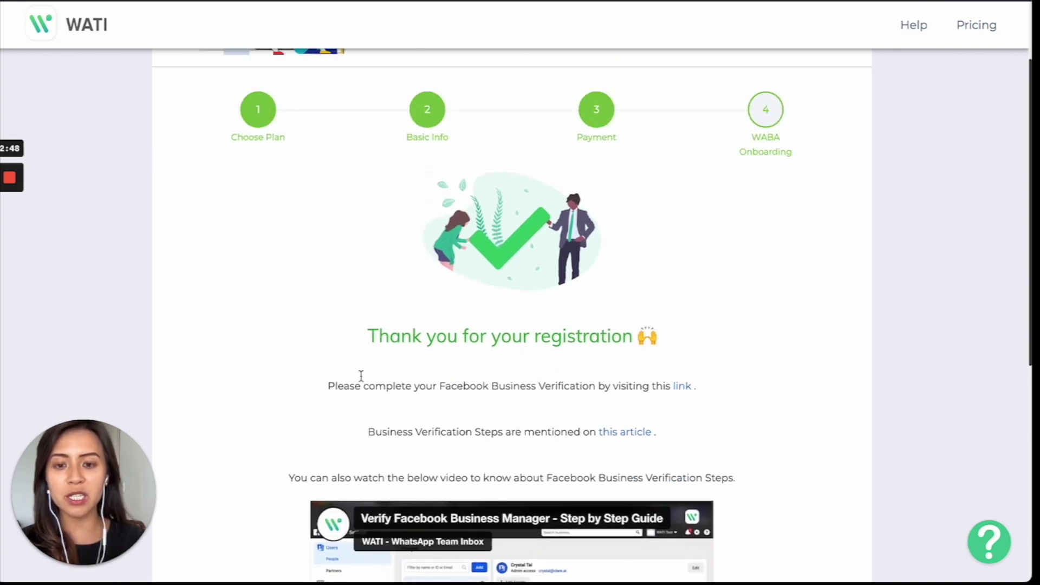
left_click(359, 343)
left_click_drag(359, 348, 690, 349)
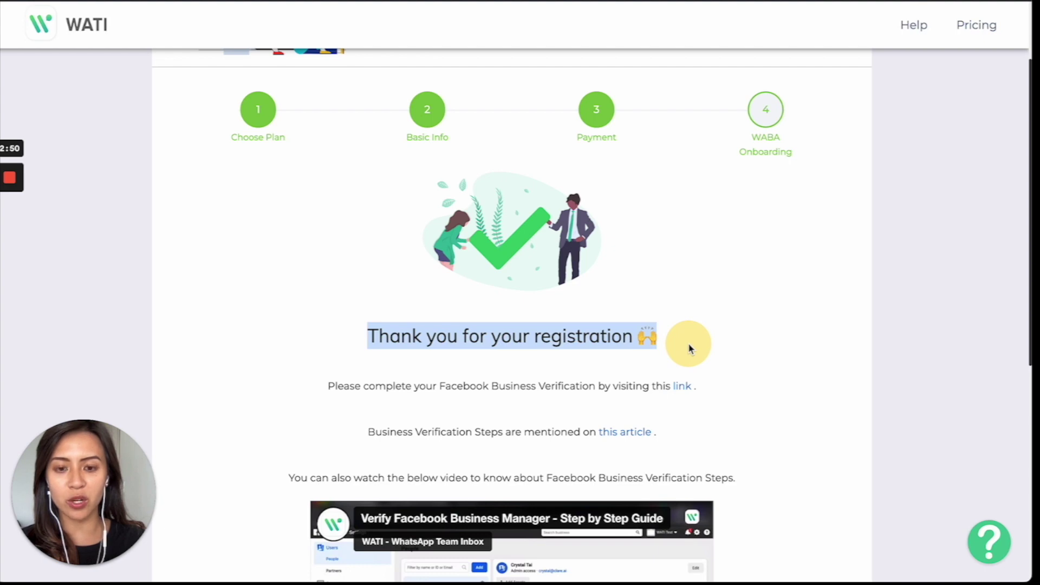
left_click(687, 348)
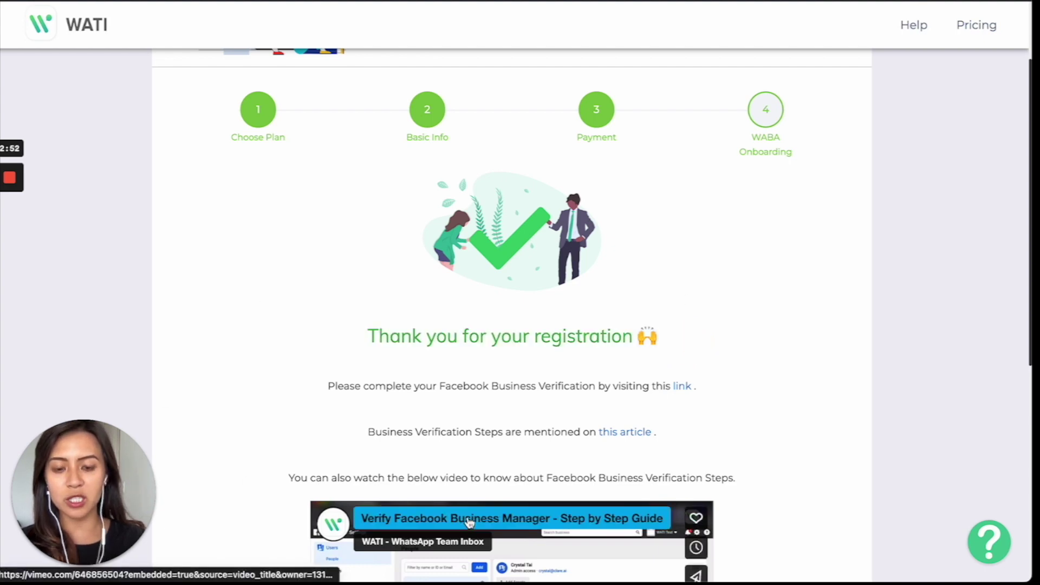
scroll(469, 522, "down", 3)
scroll(469, 523, "down", 5)
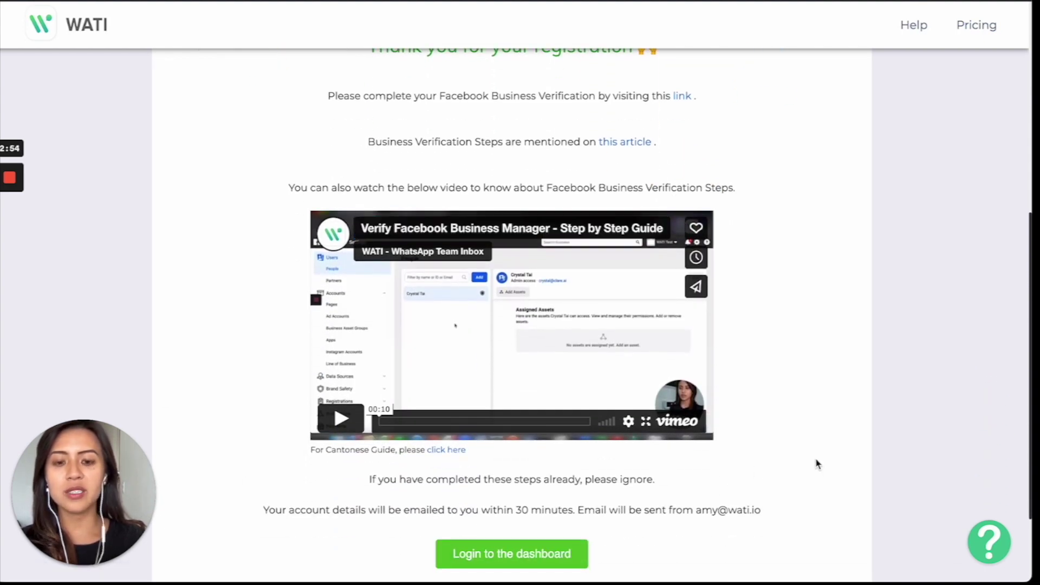